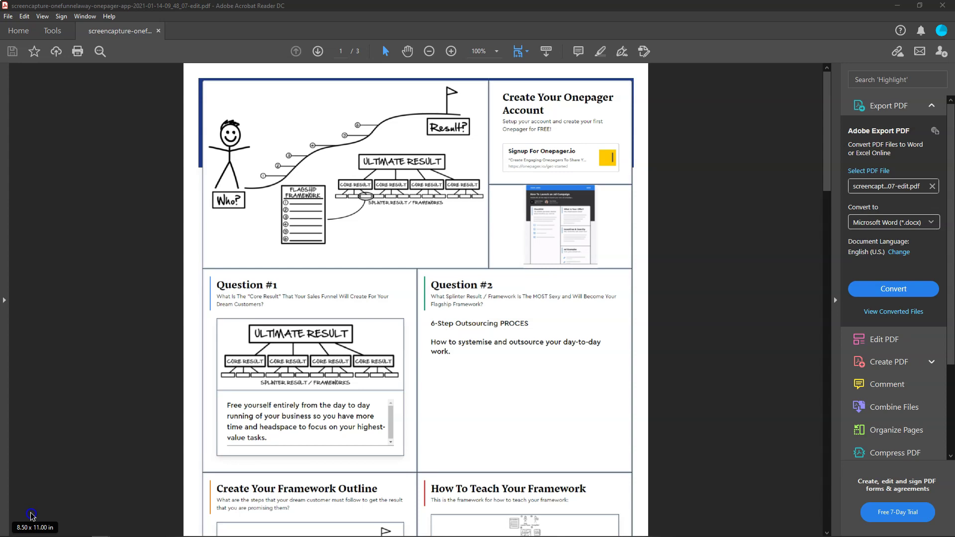
Scroll down and back up through the three-page Onepager PDF in Acrobat Reader
scroll(413, 311, "down", 12)
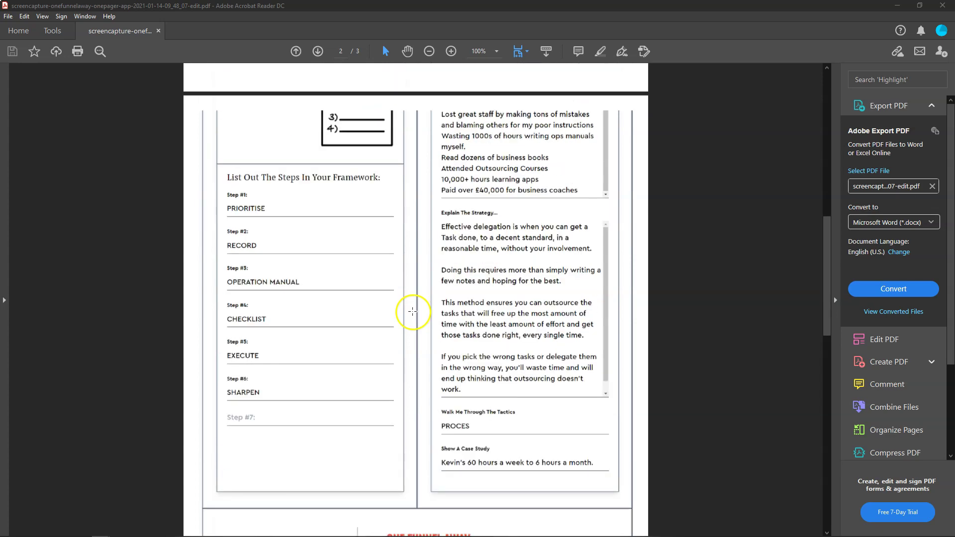
scroll(413, 311, "up", 10)
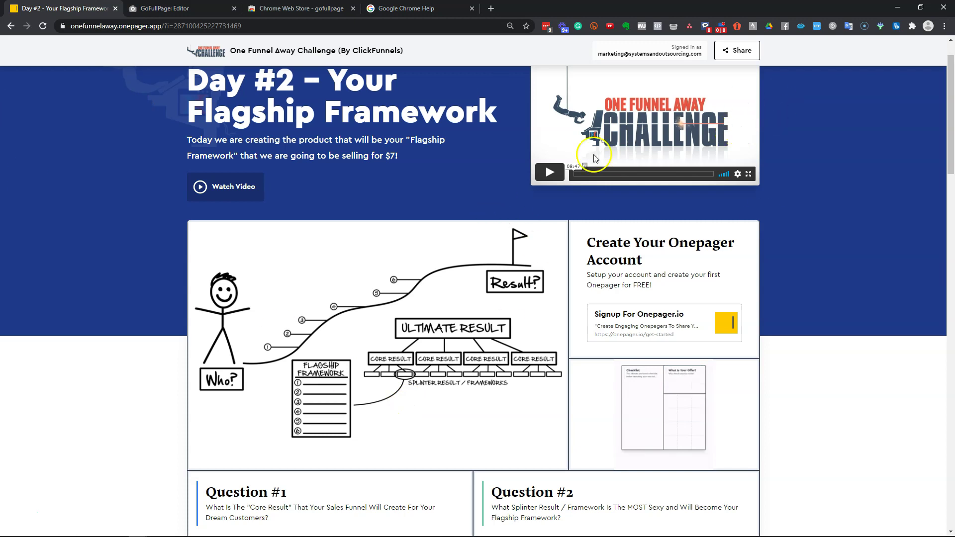
Open Chrome's Save as PDF print preview of the Onepager and scroll its 17 pages
scroll(550, 294, "up", 1)
scroll(549, 294, "down", 6)
scroll(549, 297, "up", 1)
scroll(550, 297, "up", 6)
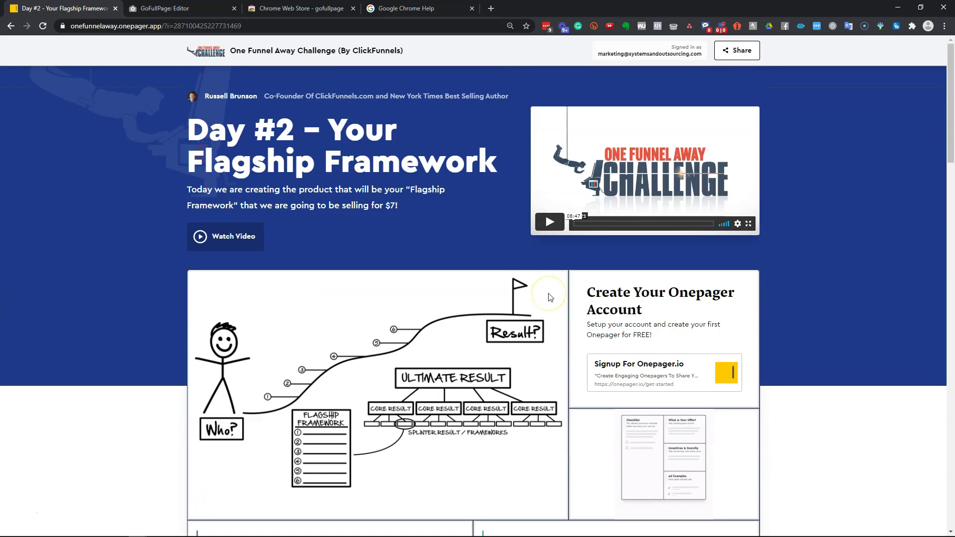
left_click(944, 26)
left_click(834, 133)
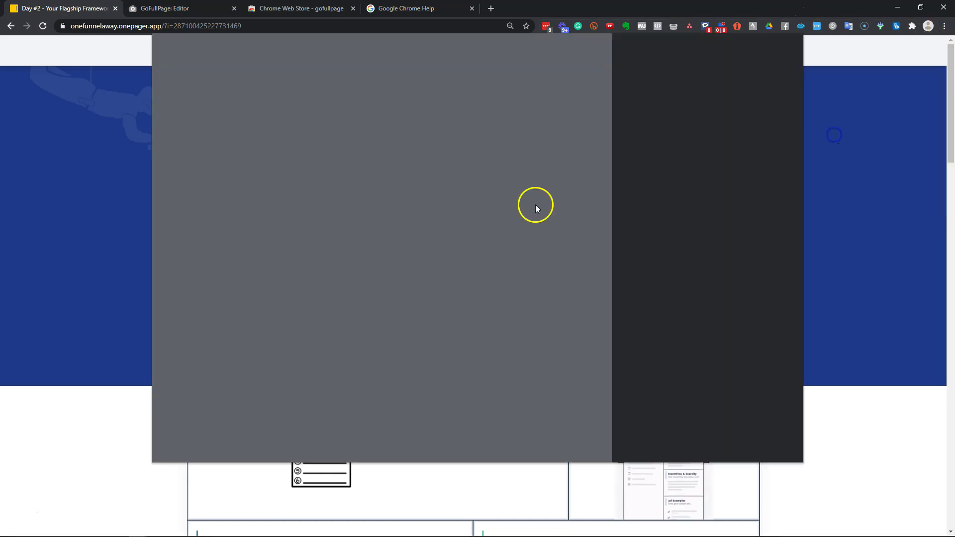
scroll(455, 247, "down", 12)
scroll(459, 248, "down", 10)
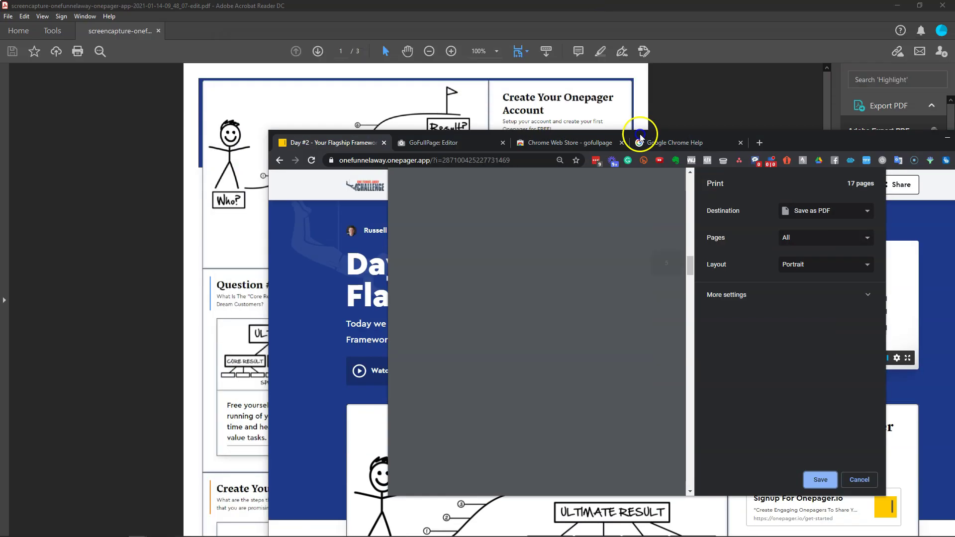
Scroll the exported PDF back to page one, then switch to the Onepager browser window
scroll(310, 342, "down", 5)
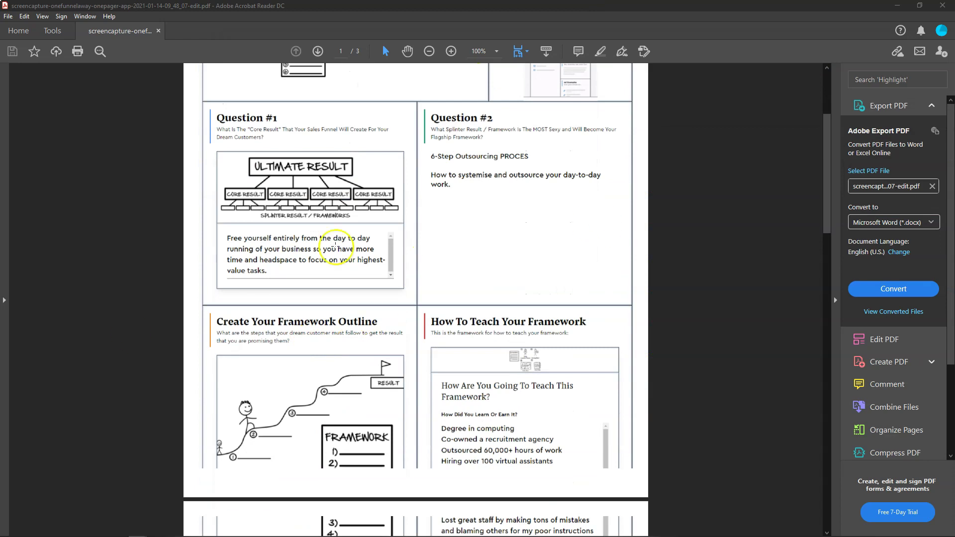
scroll(333, 265, "up", 3)
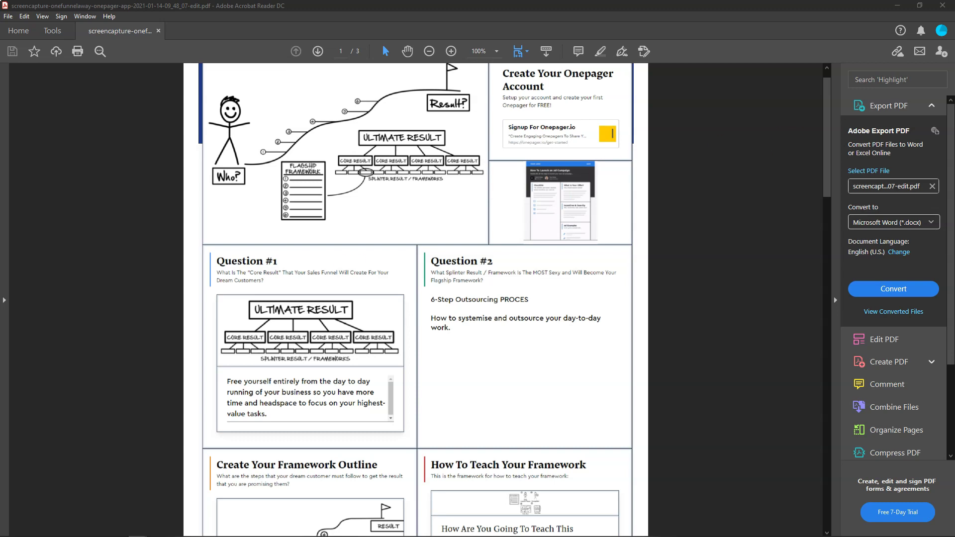
key("alt+Tab")
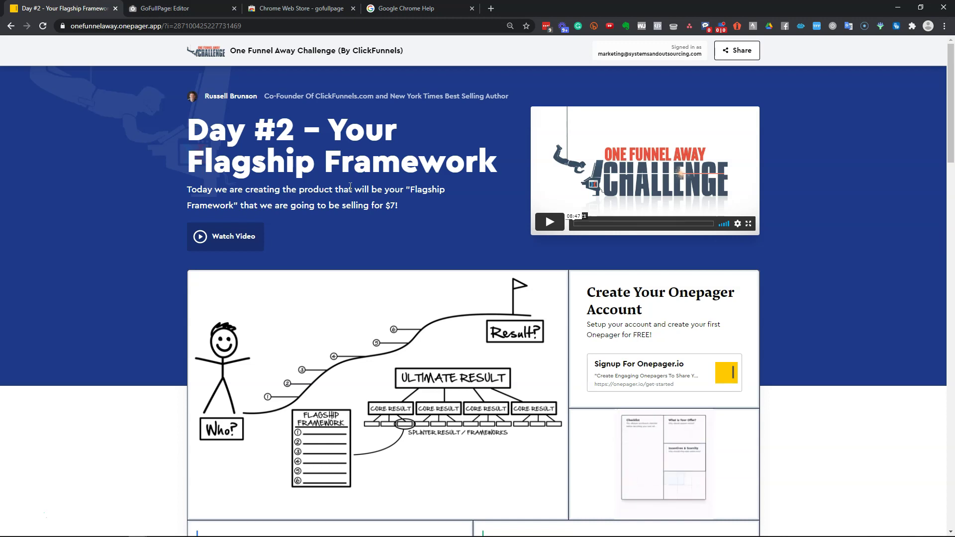
Switch to the tab with the Chrome Web Store 'gofullpage' search results
left_click(248, 176)
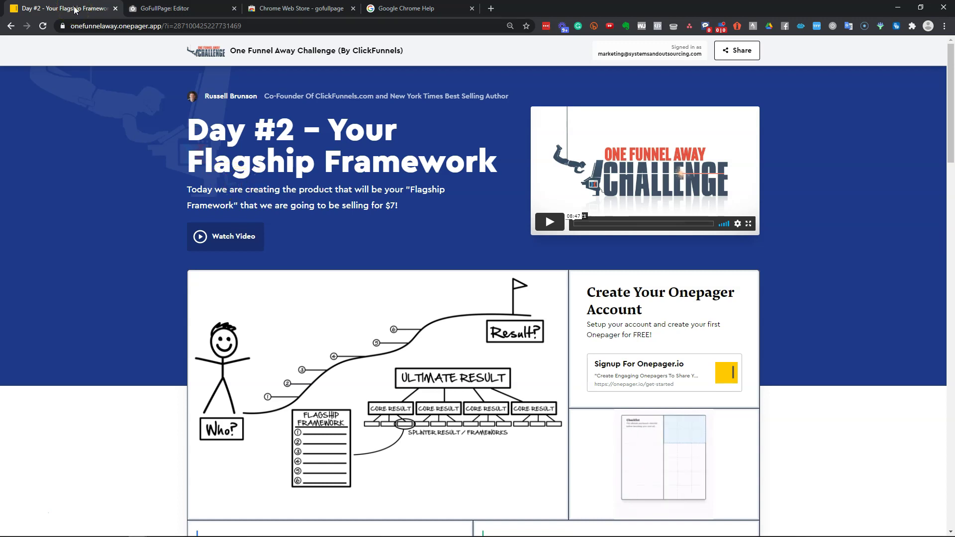
left_click(291, 8)
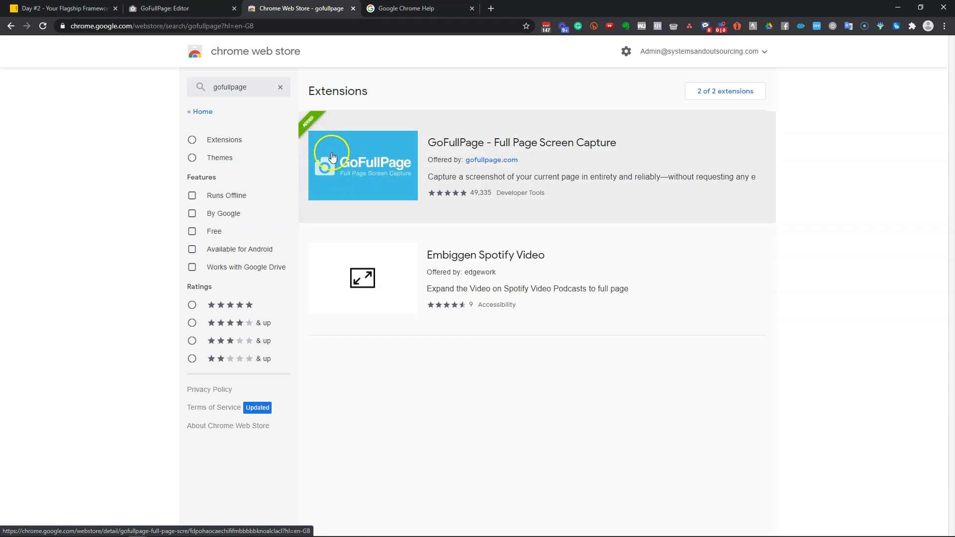
Point out the GoFullPage – Full Page Screen Capture result, then return to the Day #2 tab
left_click(588, 132)
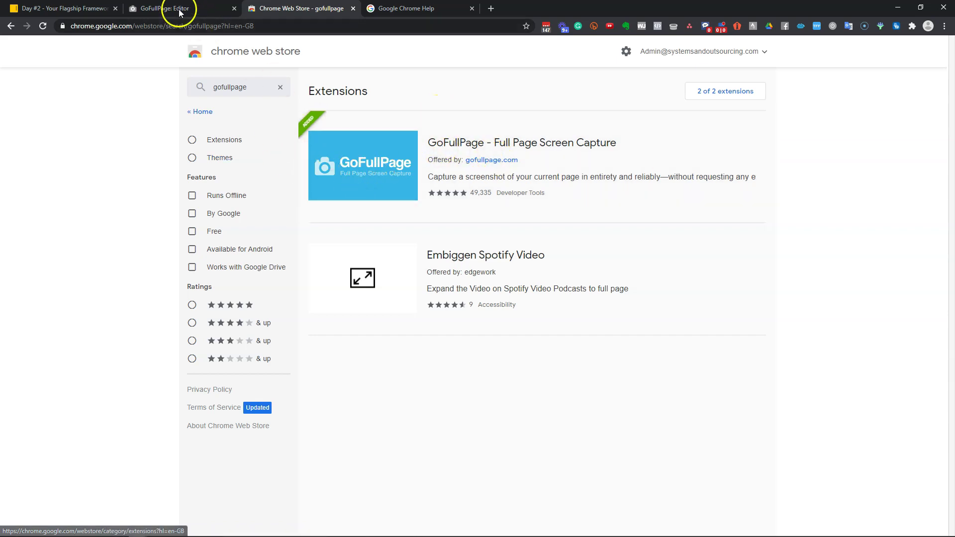
left_click(82, 9)
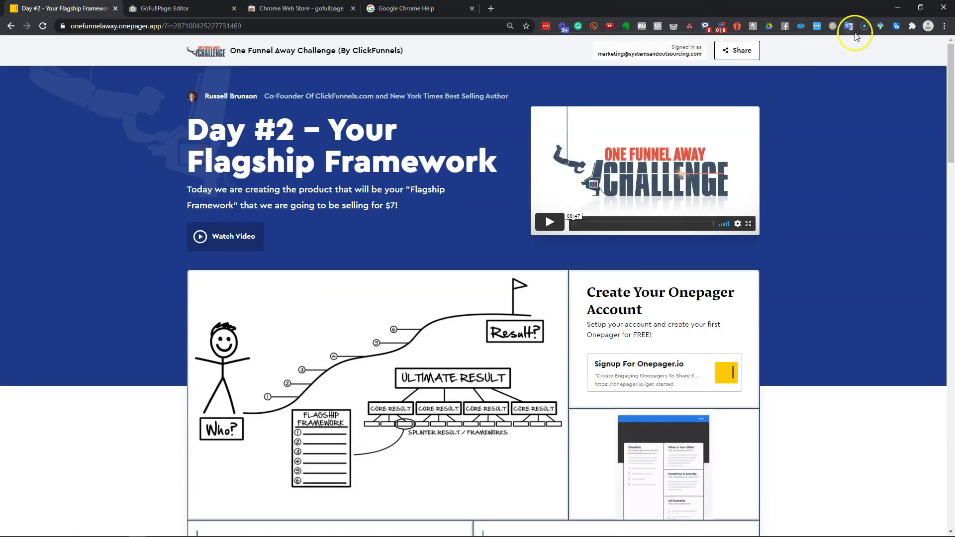
Pin the GoFullPage extension to Chrome's toolbar from the Extensions menu
left_click(912, 28)
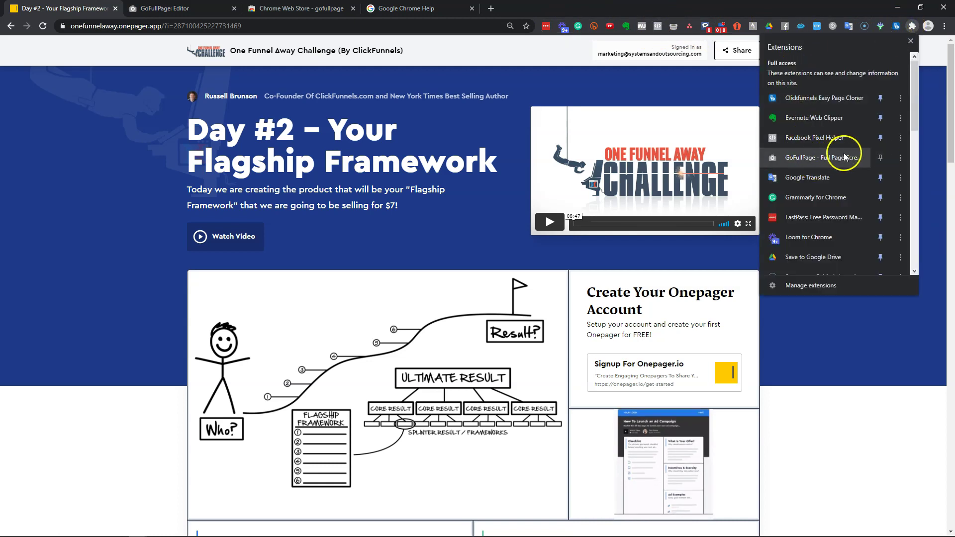
left_click(880, 159)
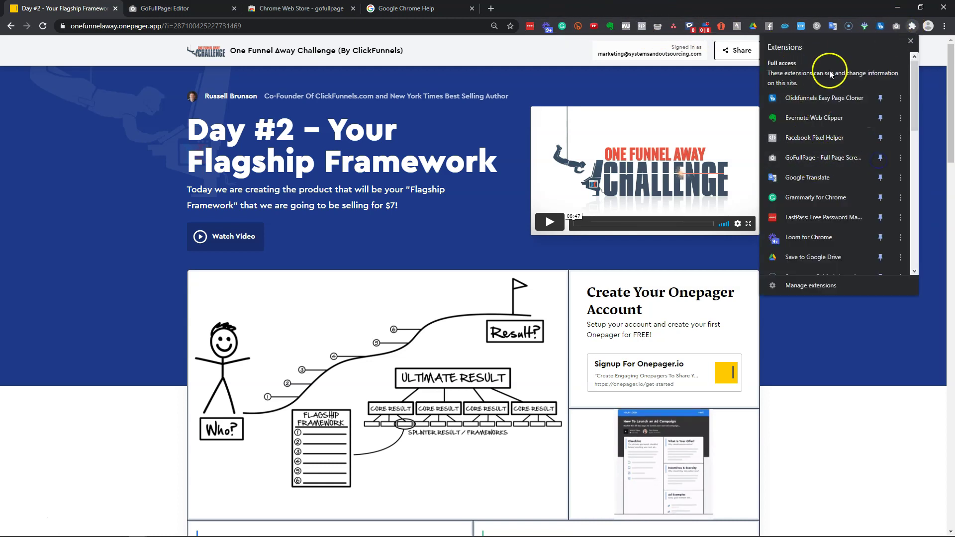
left_click(801, 10)
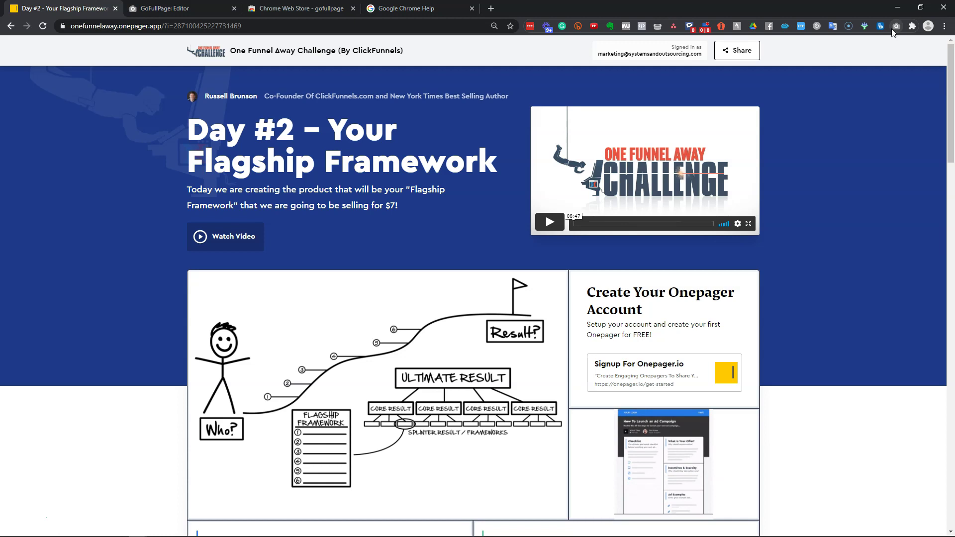
Scroll through the Onepager page and run a GoFullPage full-page capture of it
scroll(550, 260, "down", 12)
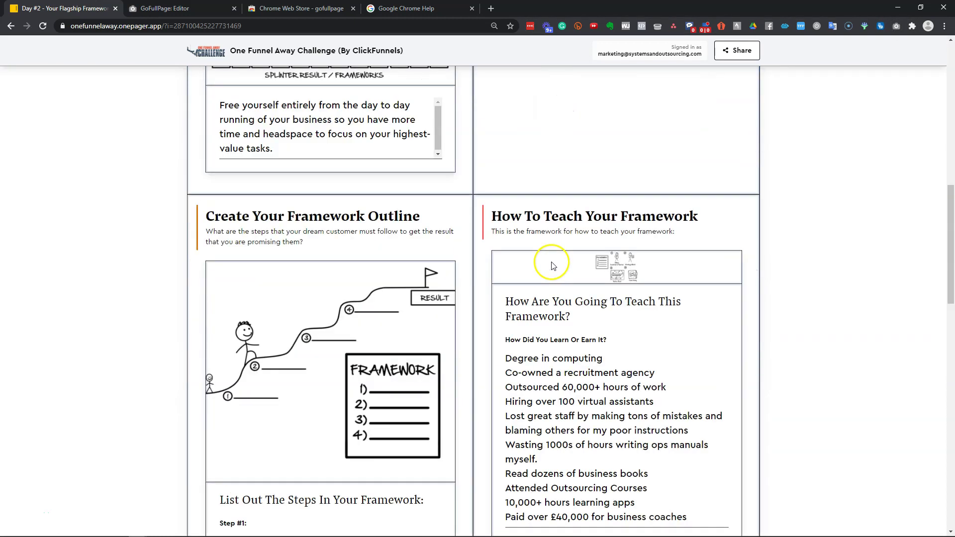
scroll(551, 266, "up", 15)
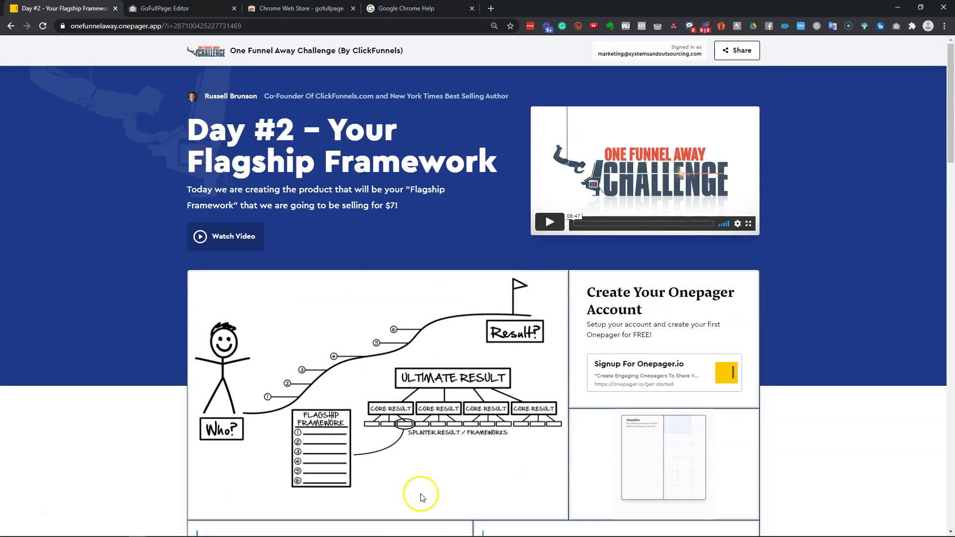
scroll(421, 497, "down", 6)
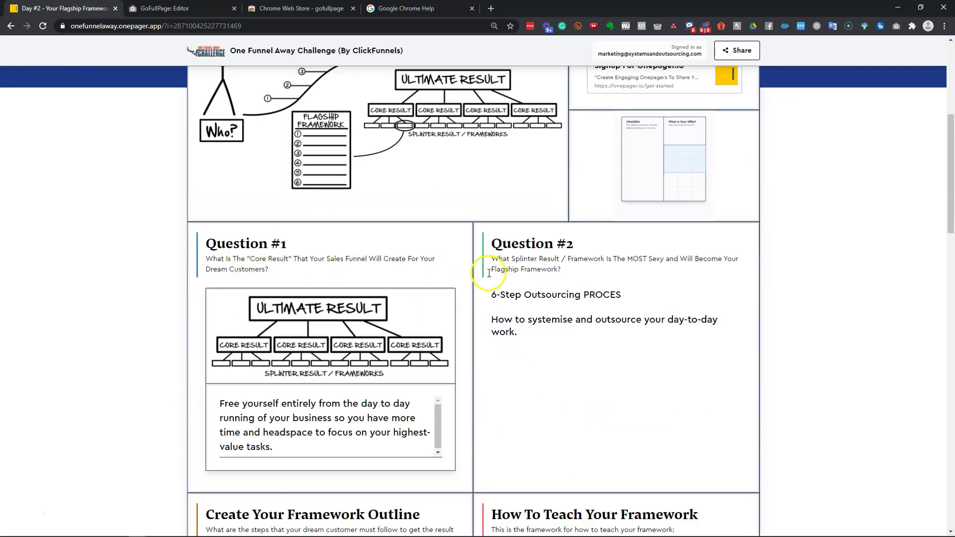
scroll(597, 318, "down", 8)
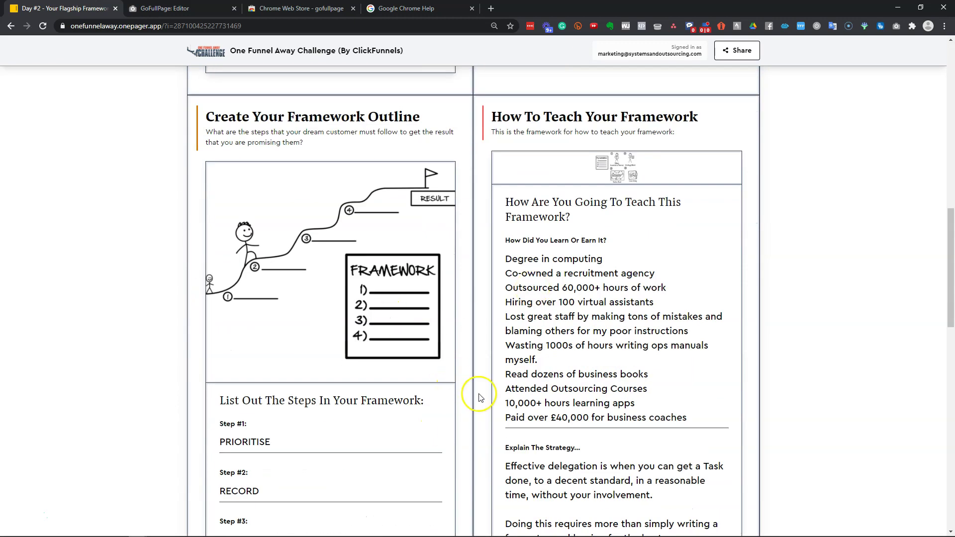
scroll(438, 397, "down", 5)
scroll(441, 386, "up", 19)
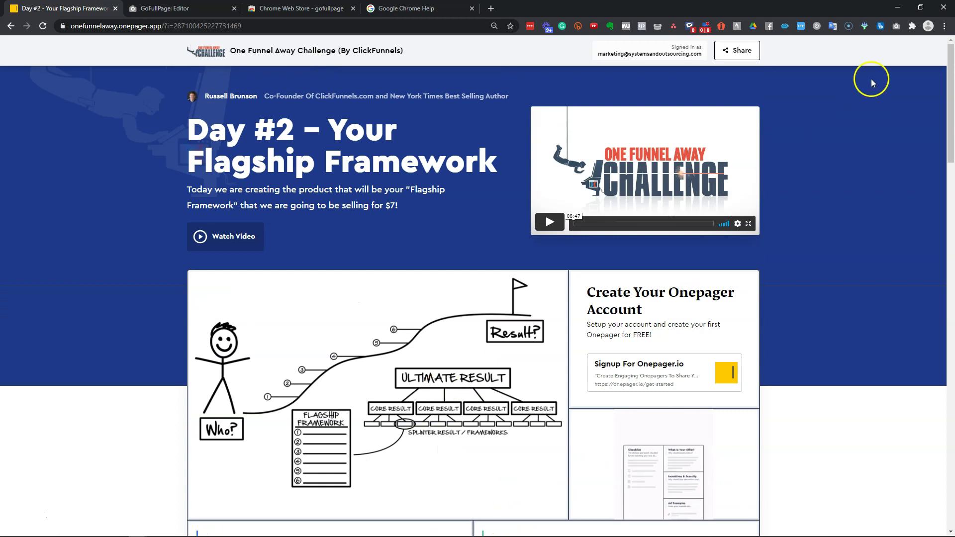
left_click(896, 26)
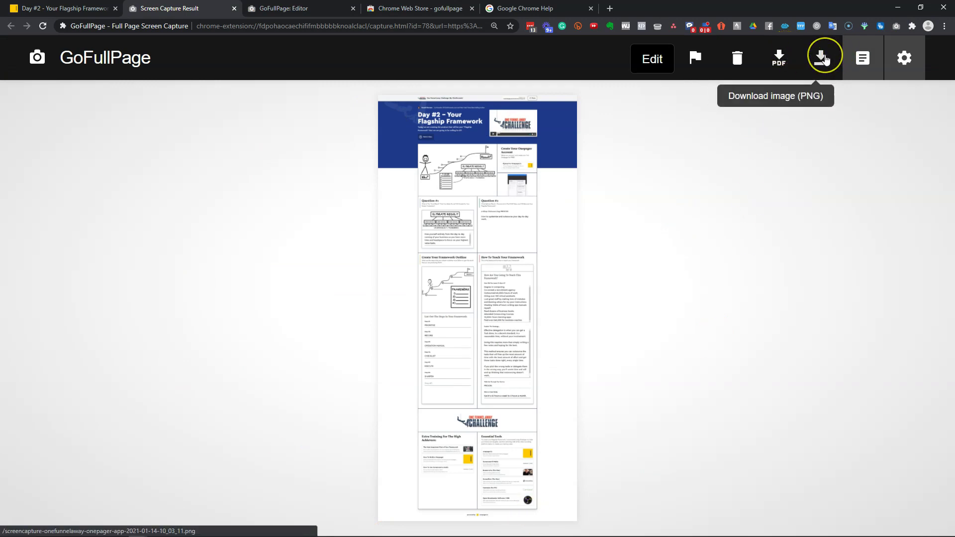
Download the full-page capture from the Screen Capture Result page
left_click(780, 58)
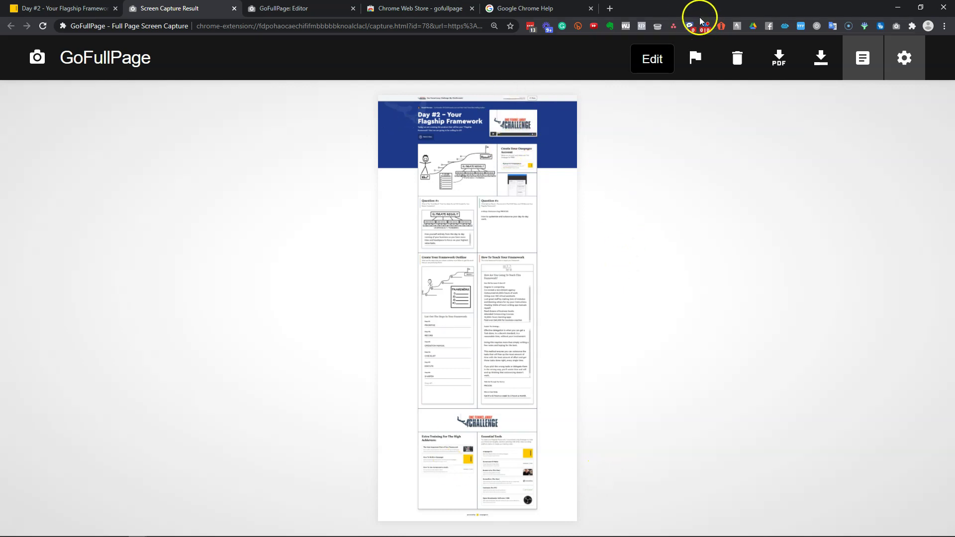
Crop the capture in the editor to 1285×3928 at offset 416, 512, removing the blue header
left_click(651, 58)
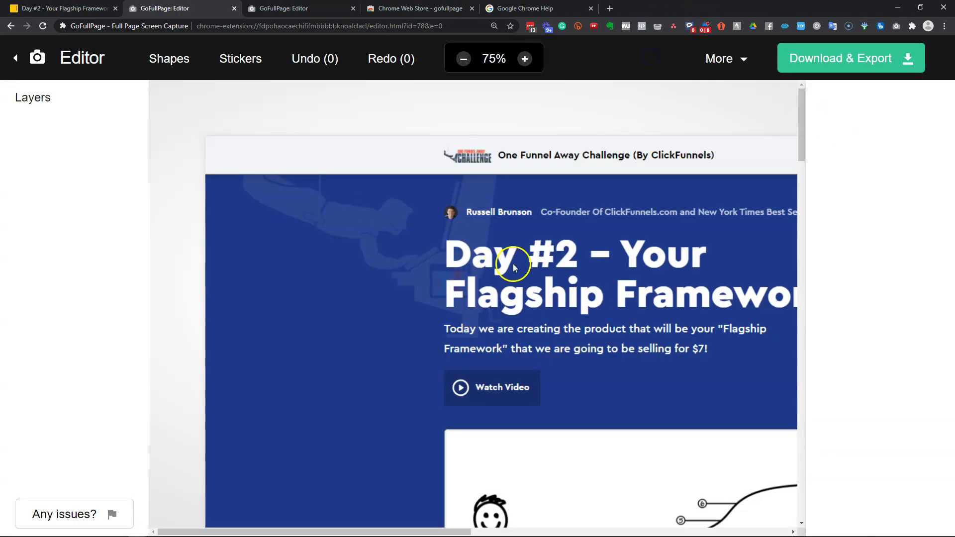
mouse_move(739, 59)
left_click(709, 90)
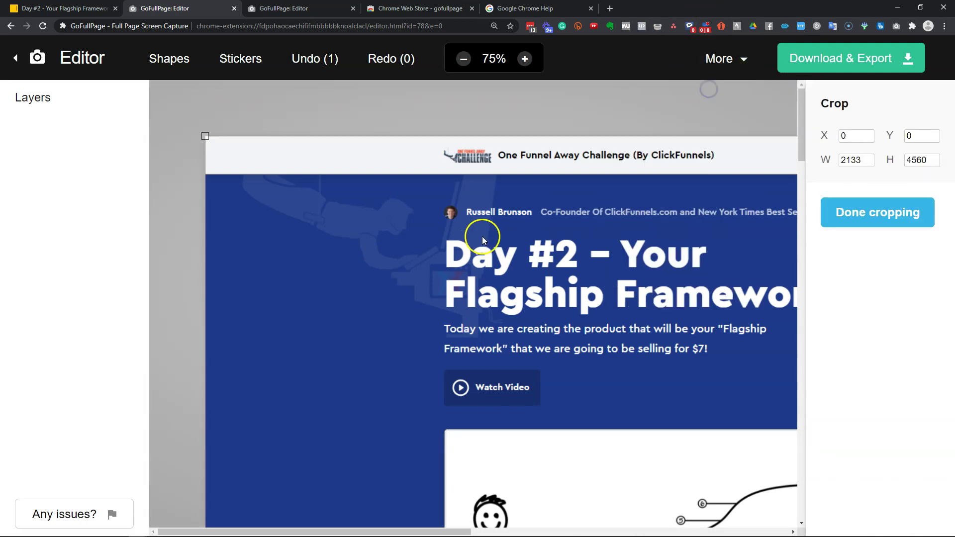
scroll(482, 240, "down", 2)
left_click(463, 59)
left_click(463, 59)
left_click(463, 58)
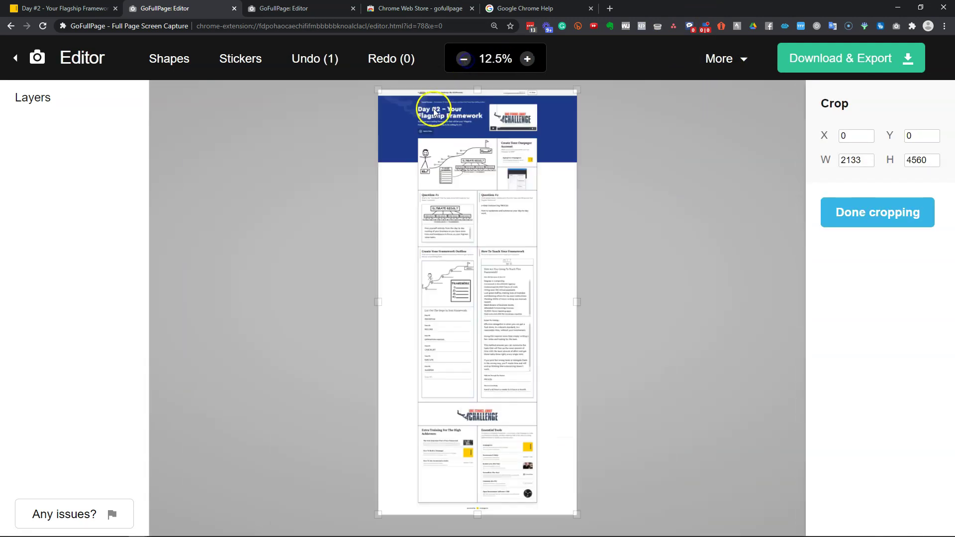
left_click_drag(378, 90, 417, 137)
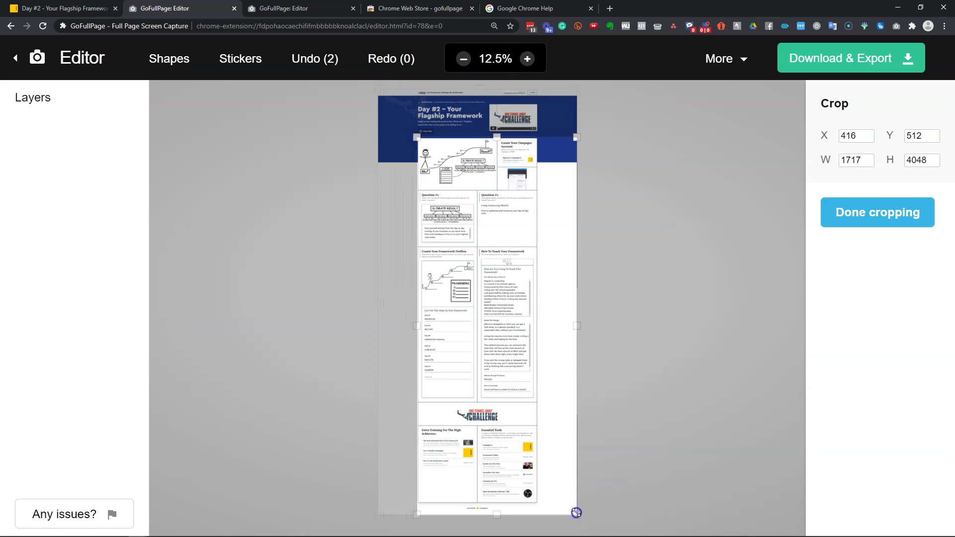
left_click_drag(576, 512, 536, 501)
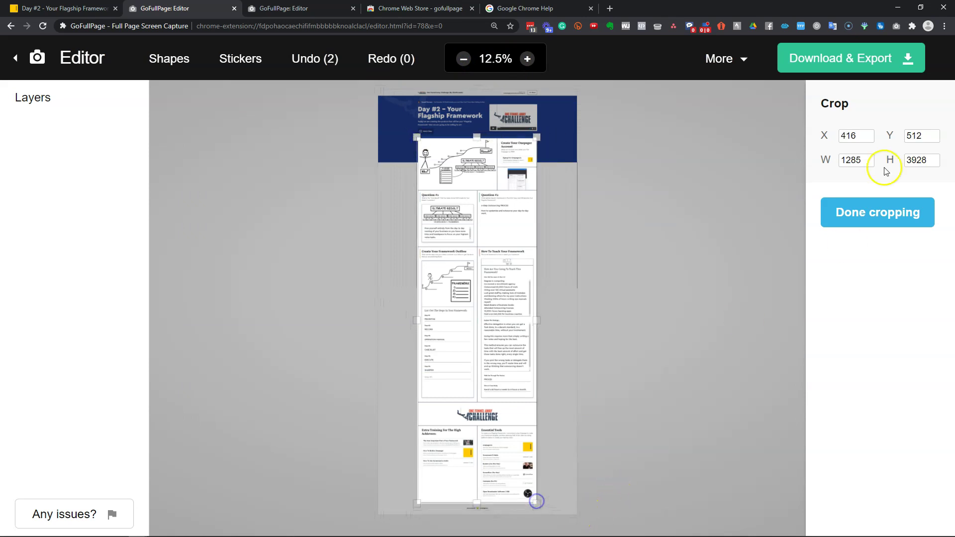
left_click(843, 214)
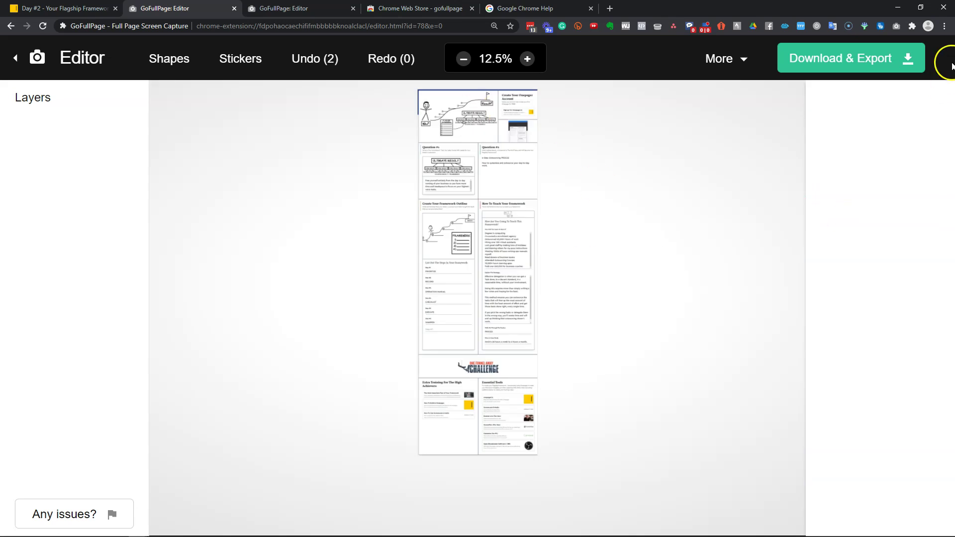
Exit the editor back to the capture page with the crop kept
mouse_move(881, 74)
left_click(15, 57)
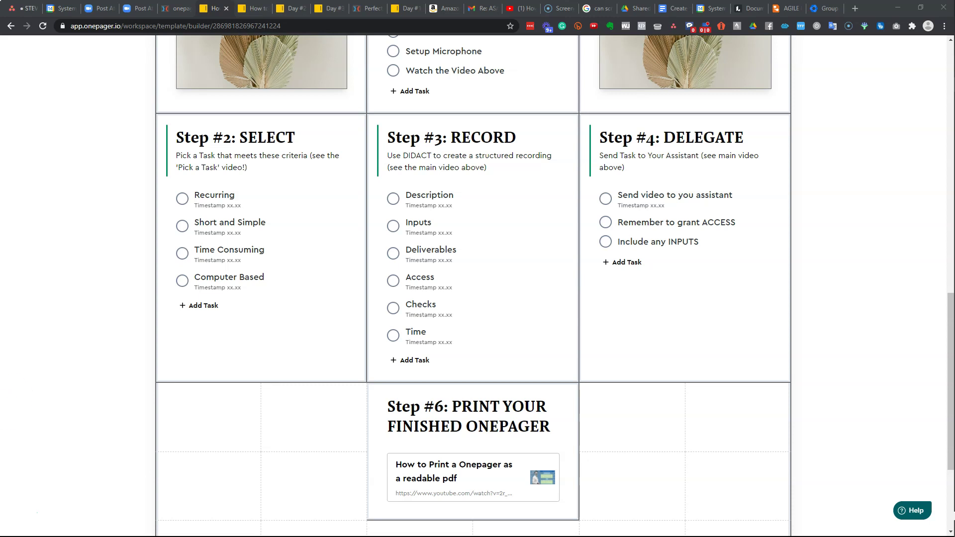
left_click(323, 9)
scroll(432, 376, "up", 9)
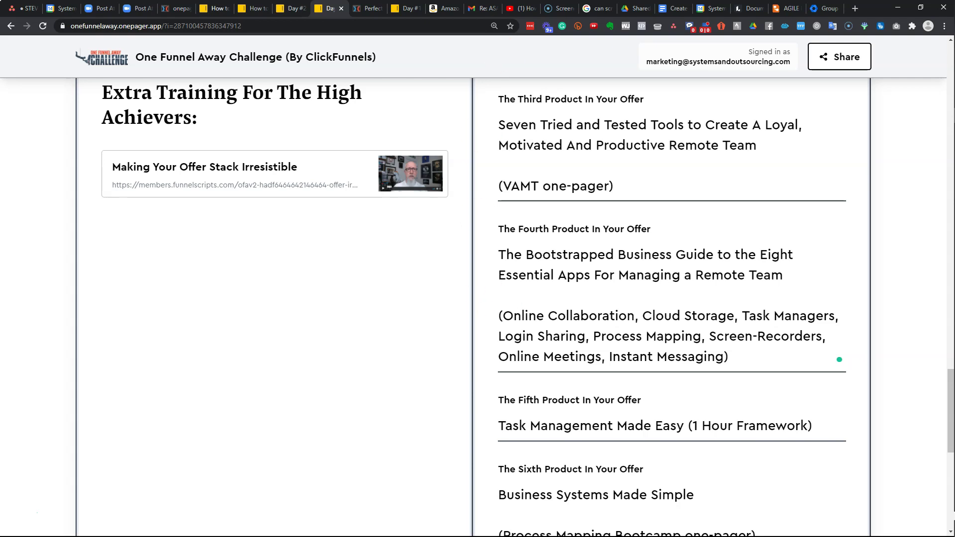
left_click(215, 9)
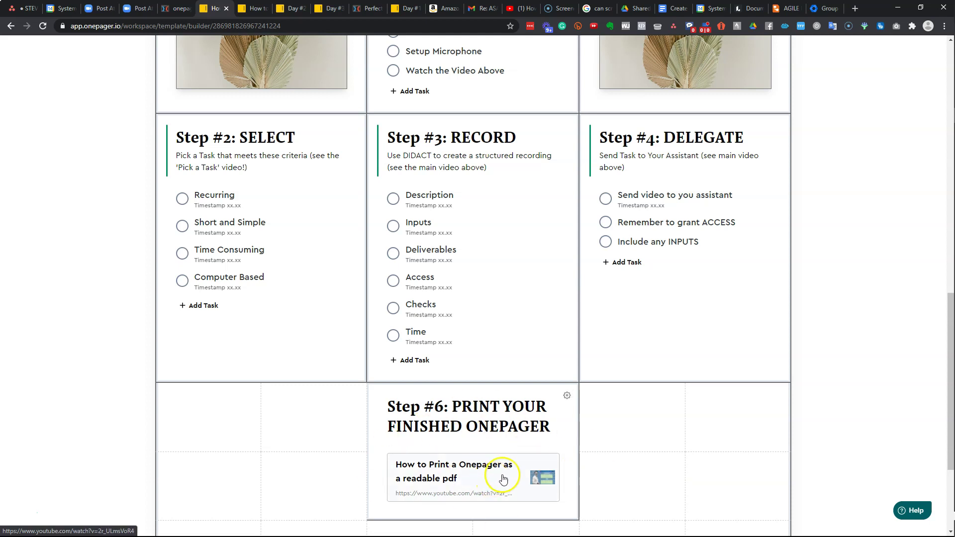
Delete the Step #6 section from the Onepager
left_click(567, 395)
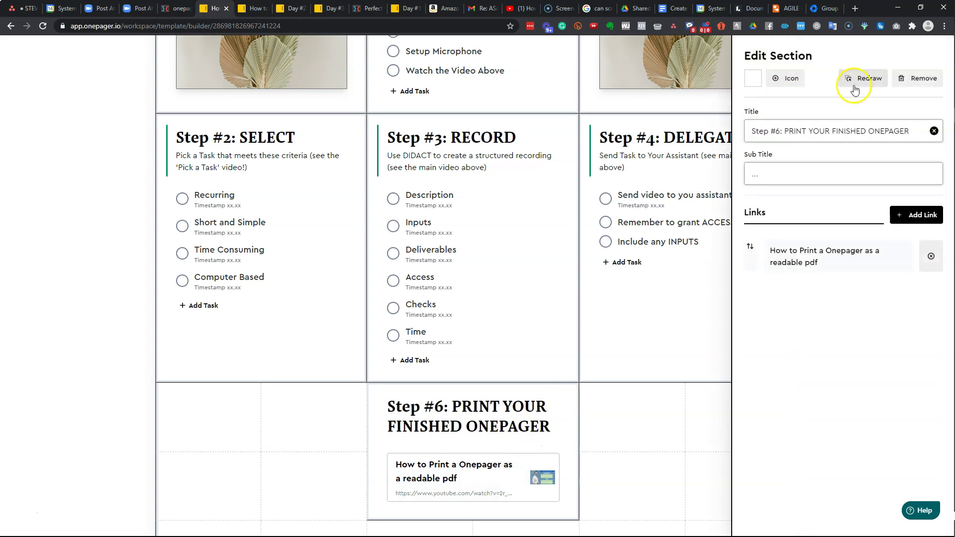
left_click(907, 80)
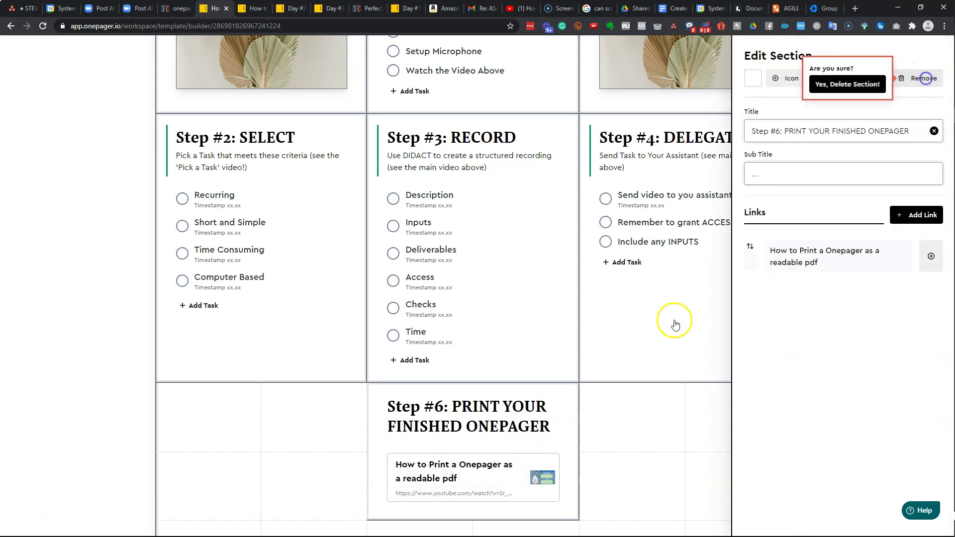
left_click(851, 84)
Add a new List of Links section in the empty grid area with one New Link entry
left_click_drag(405, 398, 550, 480)
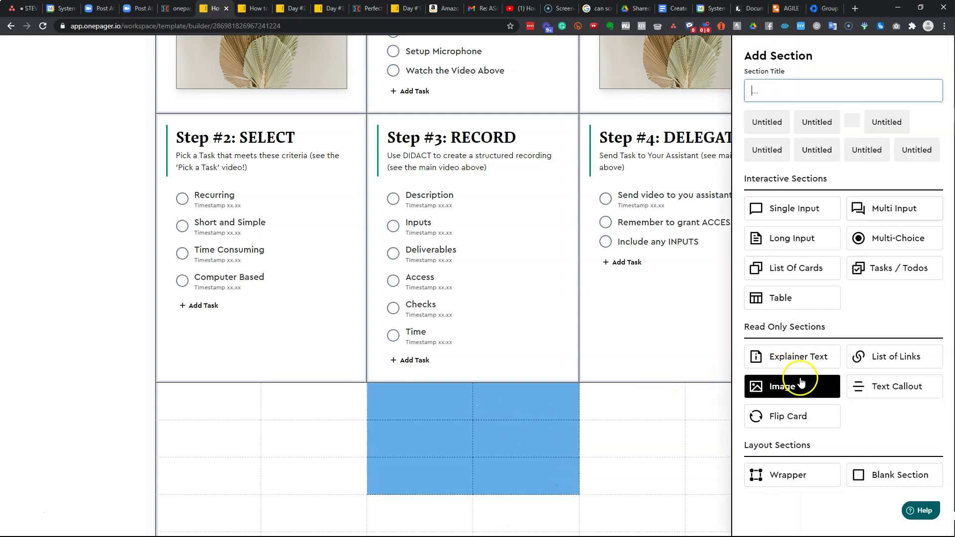
left_click(880, 358)
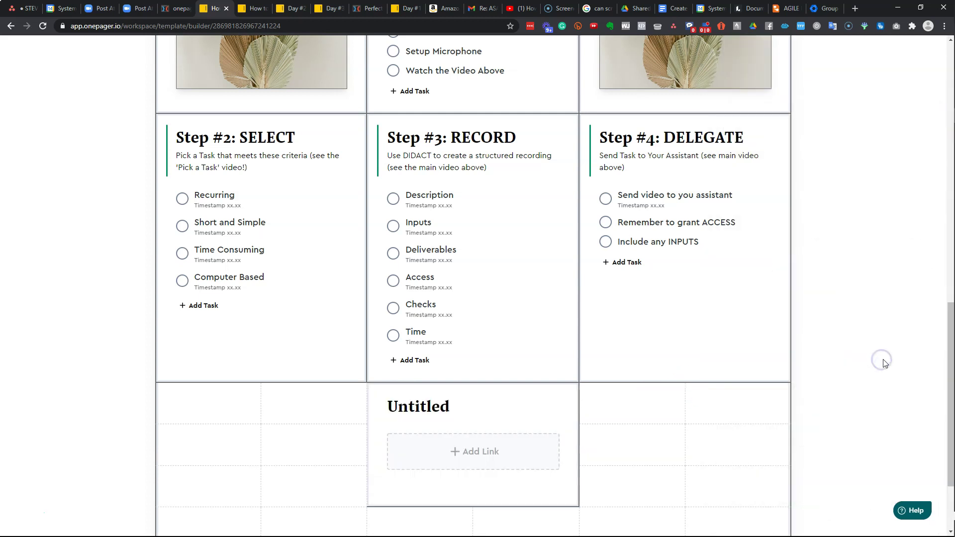
left_click(469, 452)
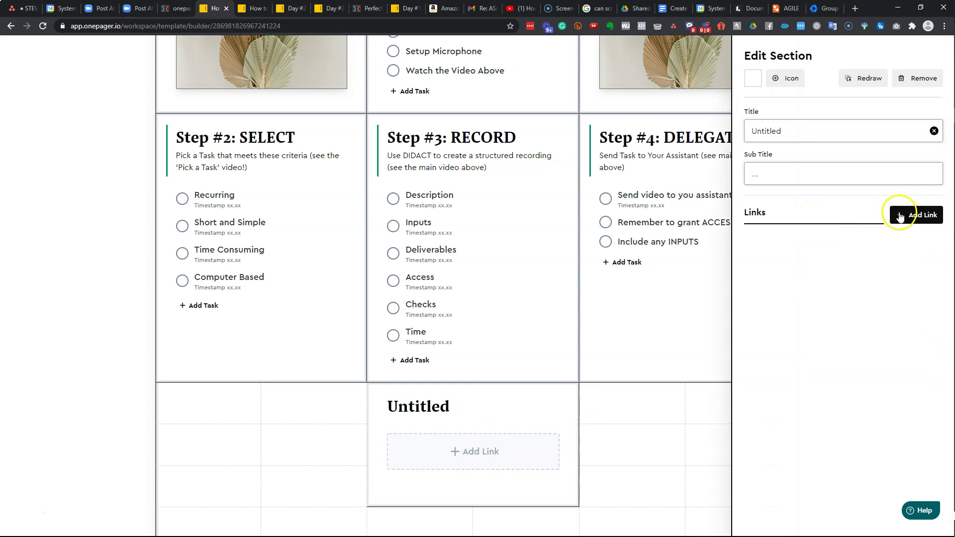
left_click(900, 217)
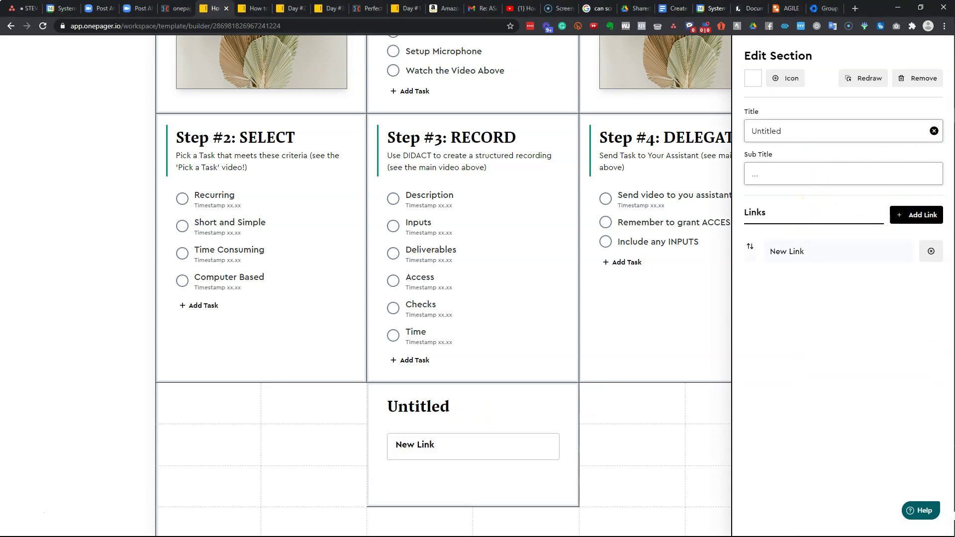
Copy the YouTube tutorial video's share link and return to the Onepager builder
left_click(536, 5)
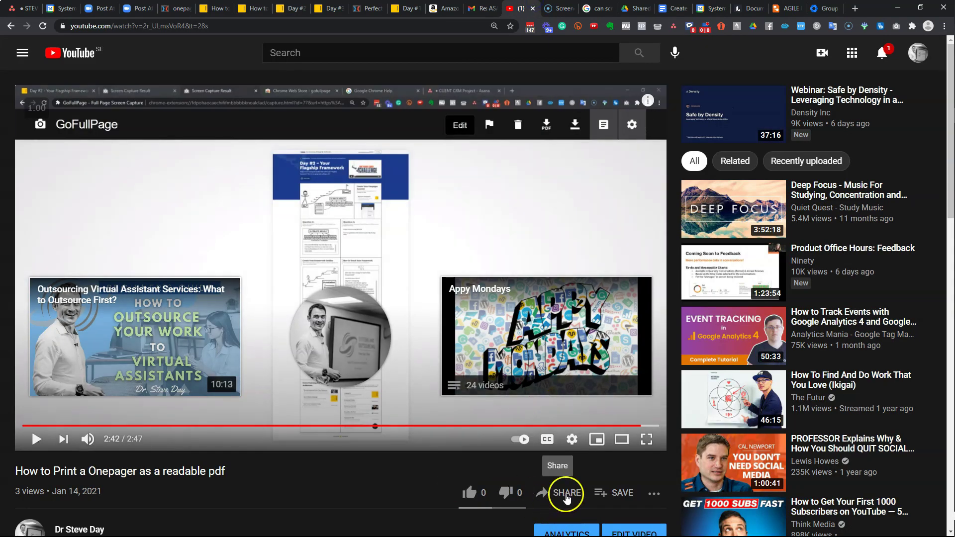
left_click(565, 494)
left_click(597, 315)
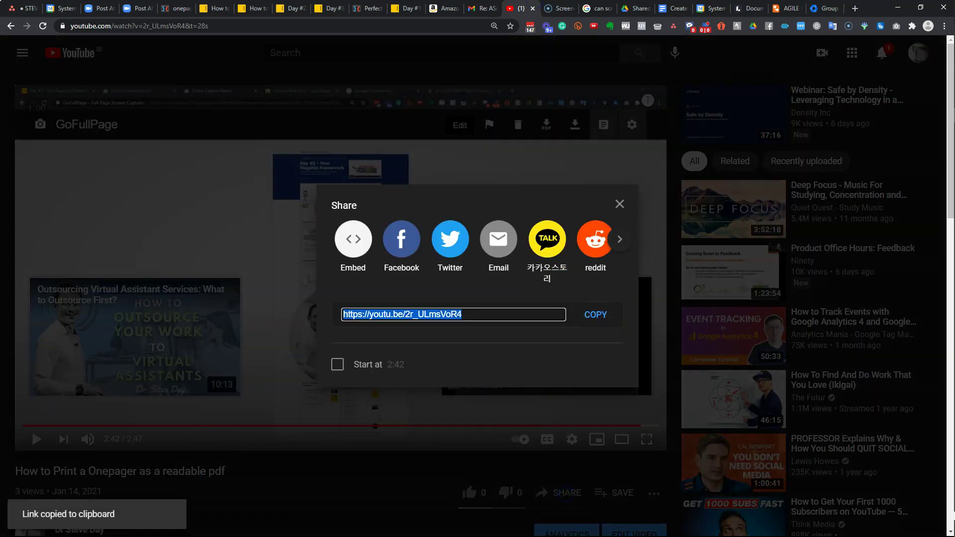
left_click(219, 8)
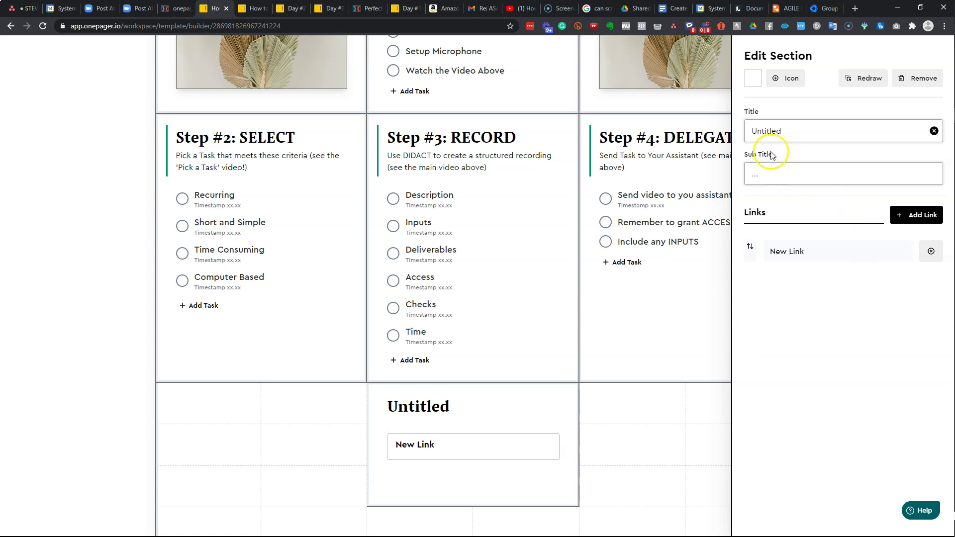
Point the New Link entry at the YouTube print-tutorial video and leave its description empty
left_click(804, 251)
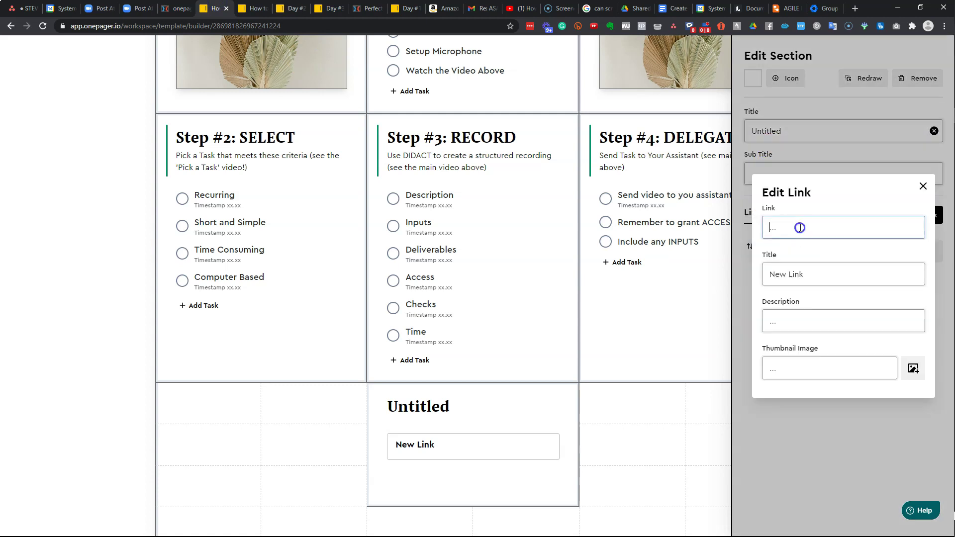
left_click(800, 228)
key("ctrl+v")
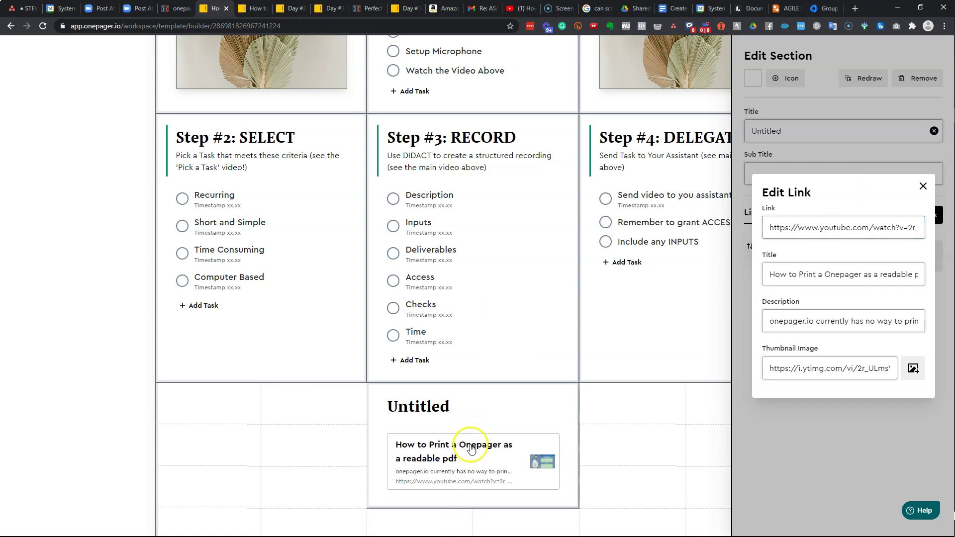
left_click(771, 323)
key("ctrl+a")
key("BackSpace")
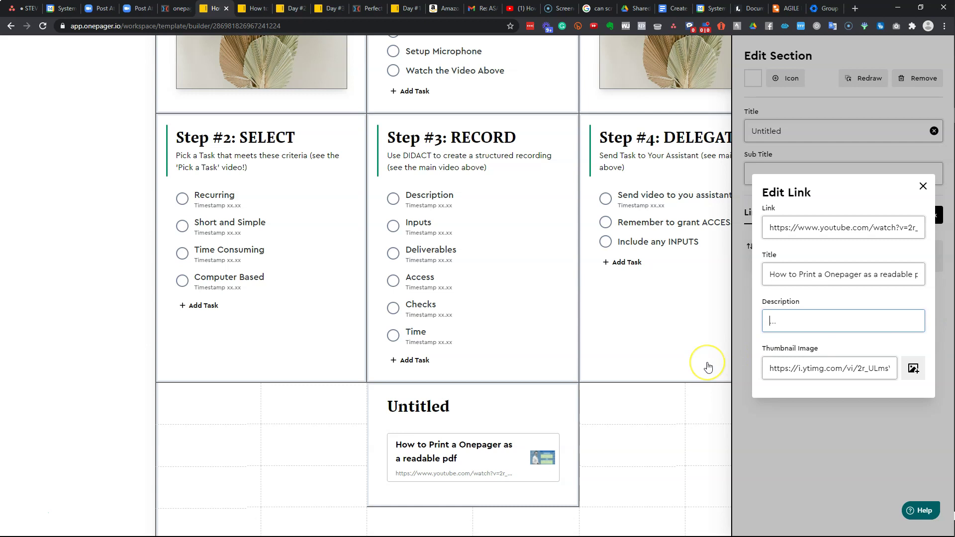
left_click(922, 186)
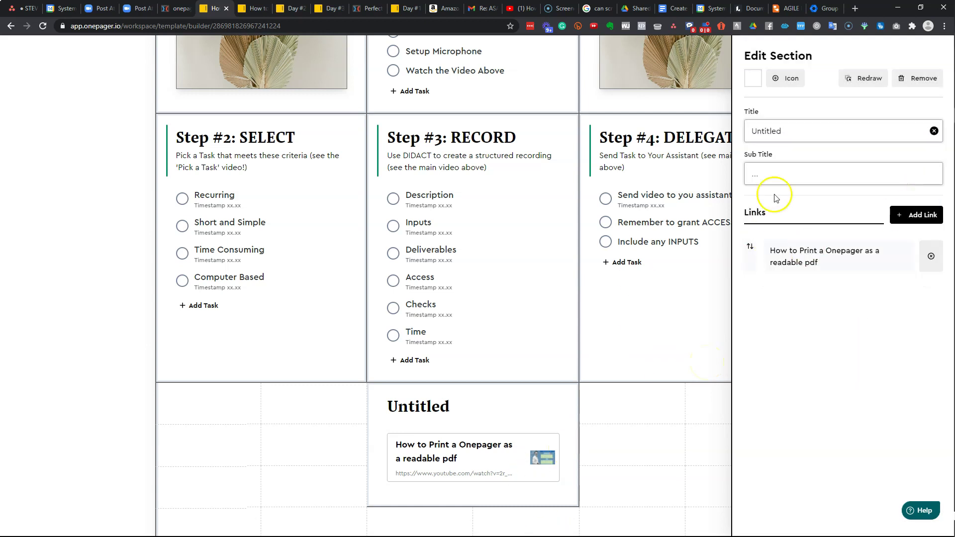
Retitle the section 'Step #6: PRINT YOUR FINISHED ONEPAGER'
left_click(799, 124)
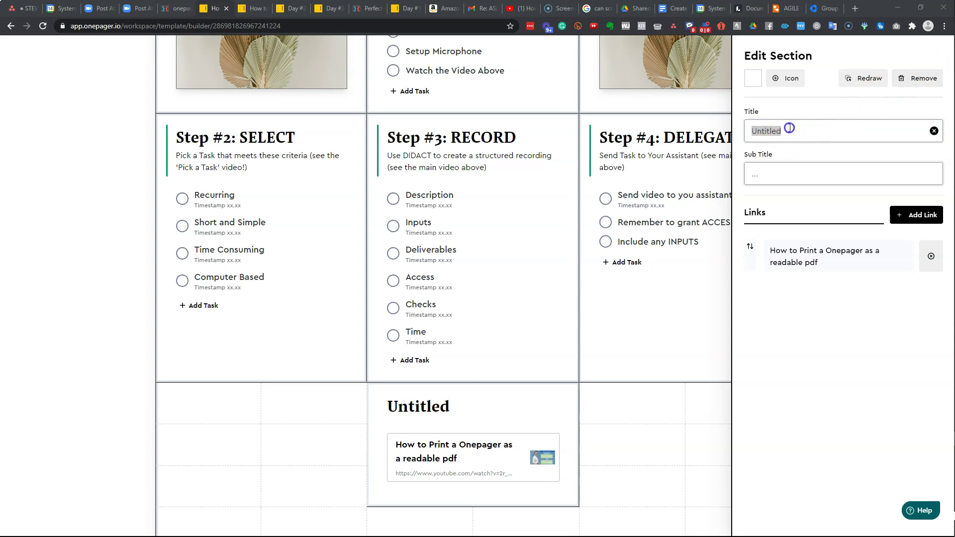
key("ctrl+v")
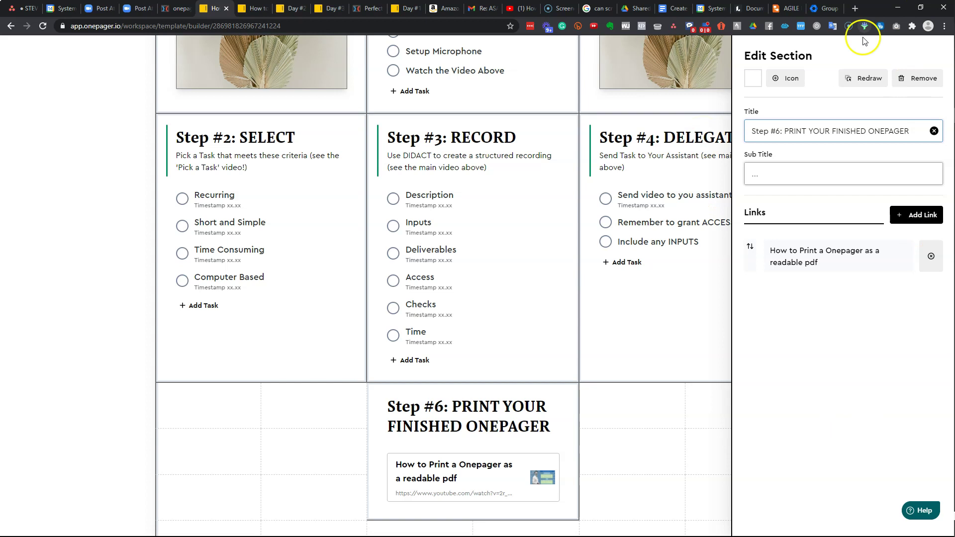
left_click(684, 425)
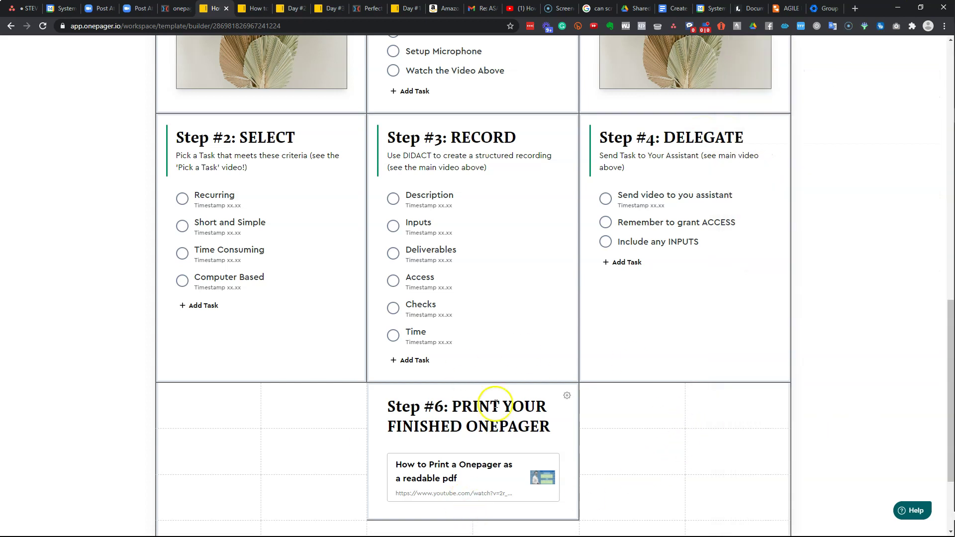
Scroll the Onepager to bring the Step #6 video link card into view
scroll(512, 393, "up", 7)
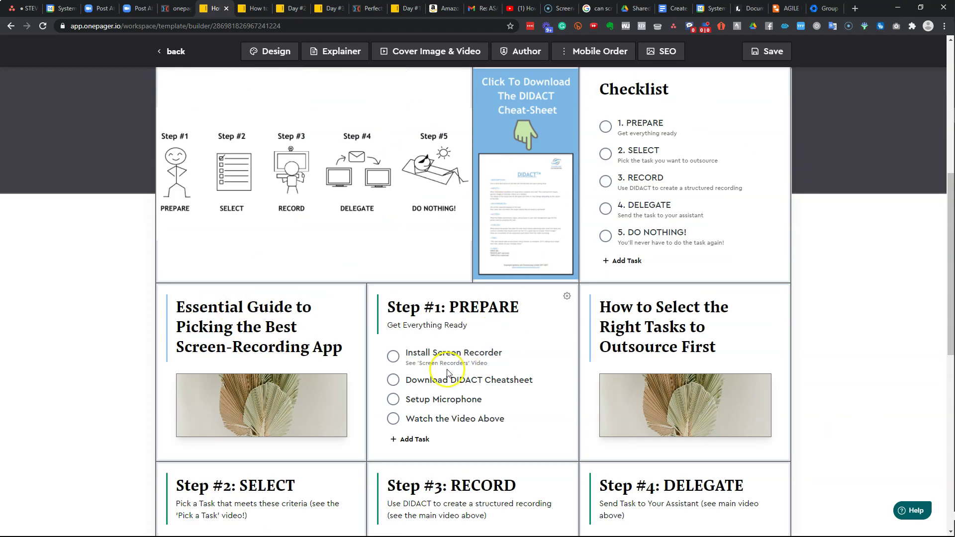
scroll(462, 368, "down", 10)
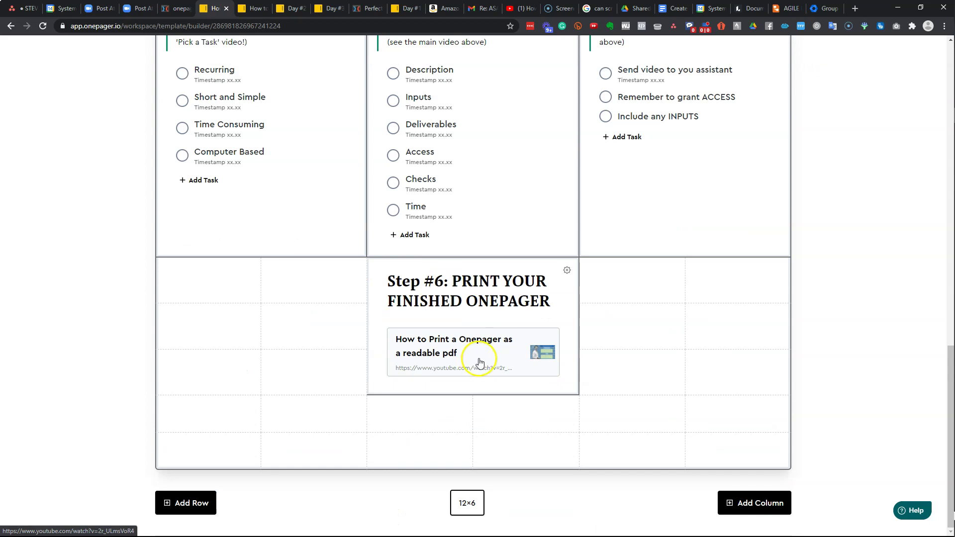